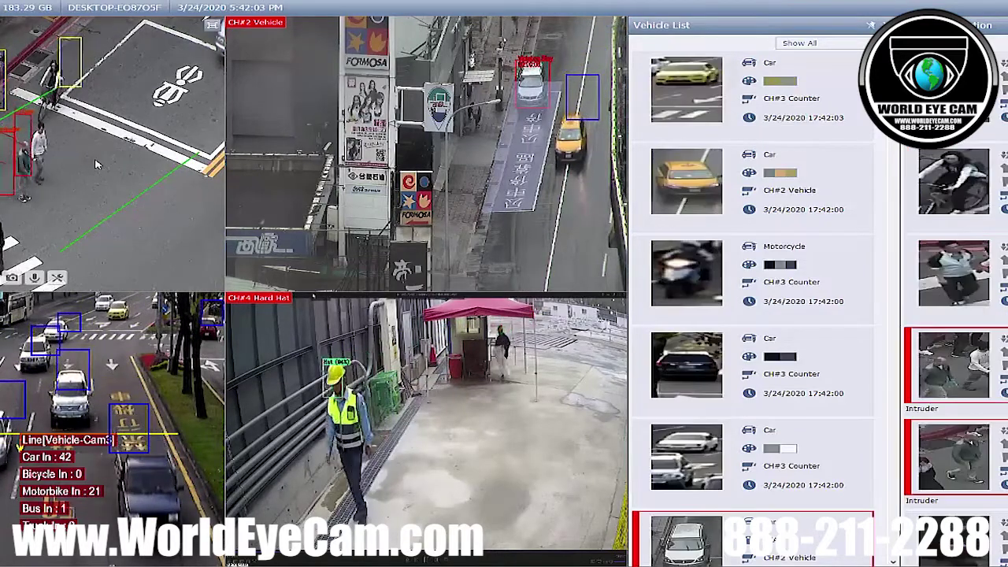
# Step: Keep Human Detection as the analysis type and open the settings for camera CH#1 Human
pyautogui.moveTo(33, 150)
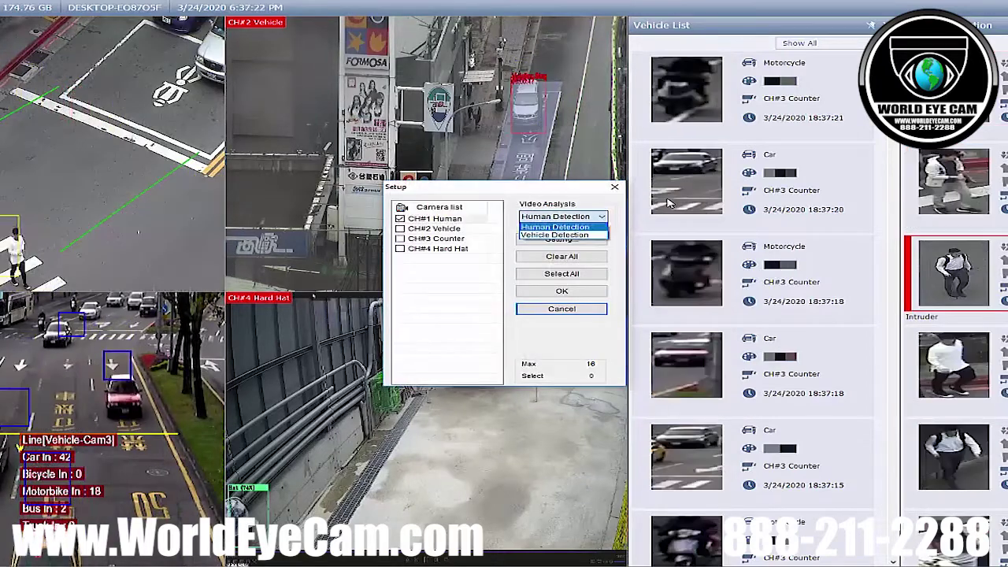
pyautogui.click(579, 226)
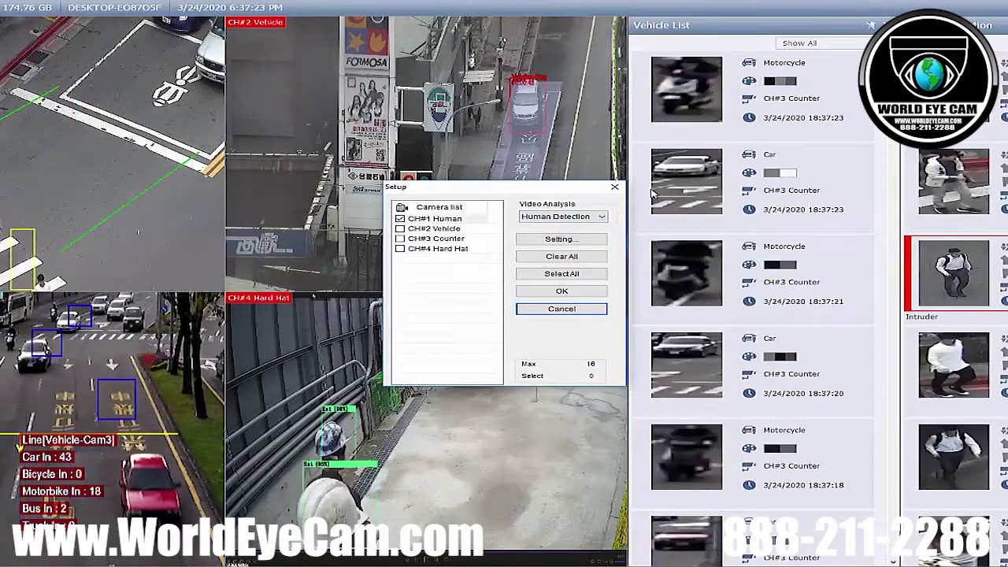
pyautogui.click(582, 217)
pyautogui.click(557, 226)
pyautogui.click(468, 220)
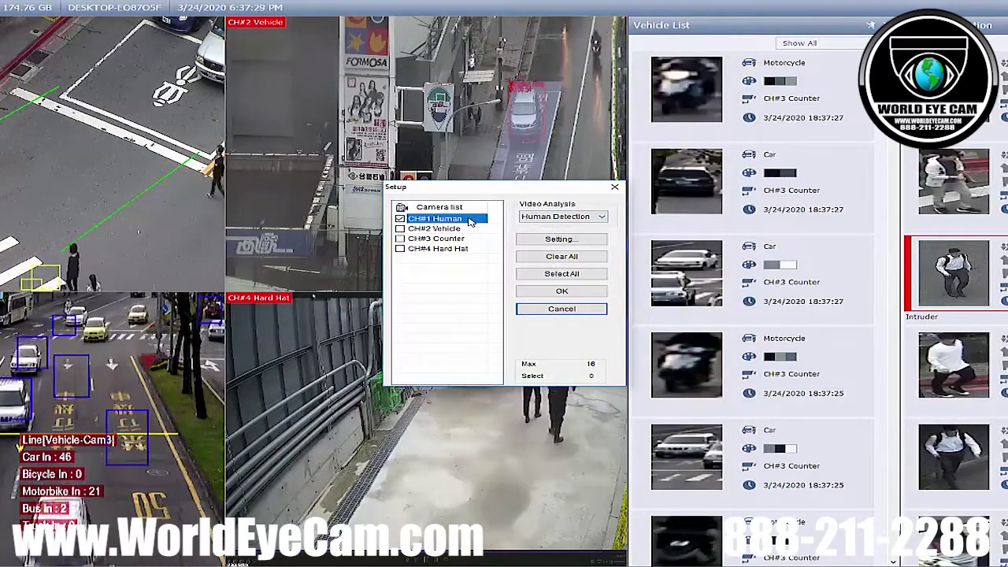
pyautogui.click(560, 240)
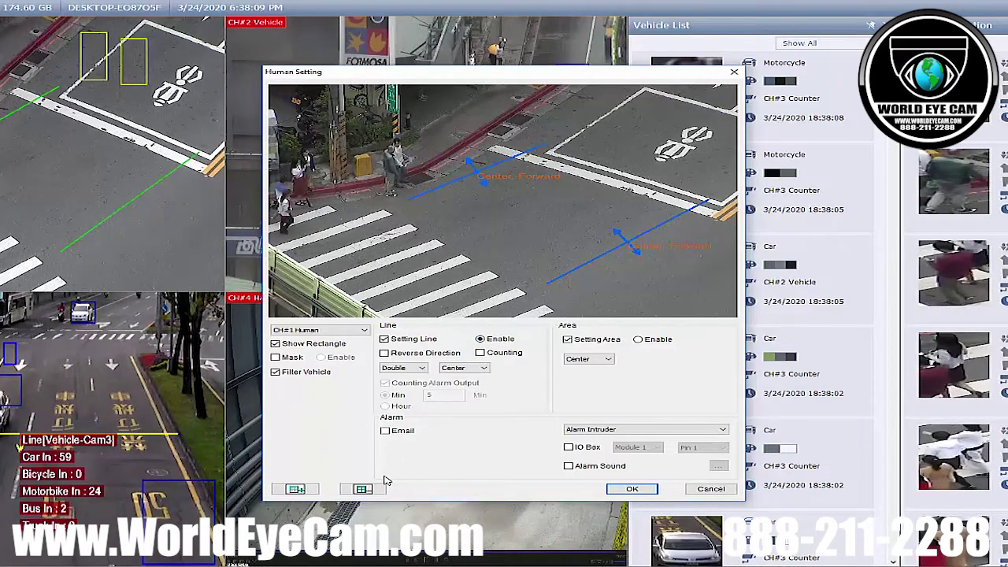
# Step: Erase the old lines in the CH#1 Human preview and draw two new lines across the street
pyautogui.click(362, 489)
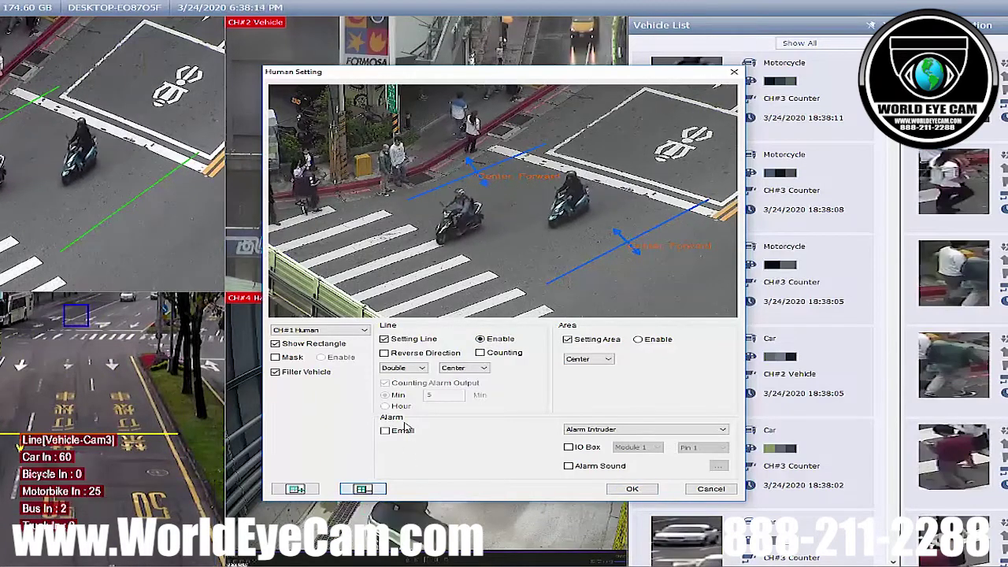
pyautogui.moveTo(361, 114)
pyautogui.mouseDown()
pyautogui.moveTo(429, 177)
pyautogui.moveTo(498, 205)
pyautogui.moveTo(574, 291)
pyautogui.moveTo(623, 309)
pyautogui.moveTo(726, 314)
pyautogui.mouseUp()
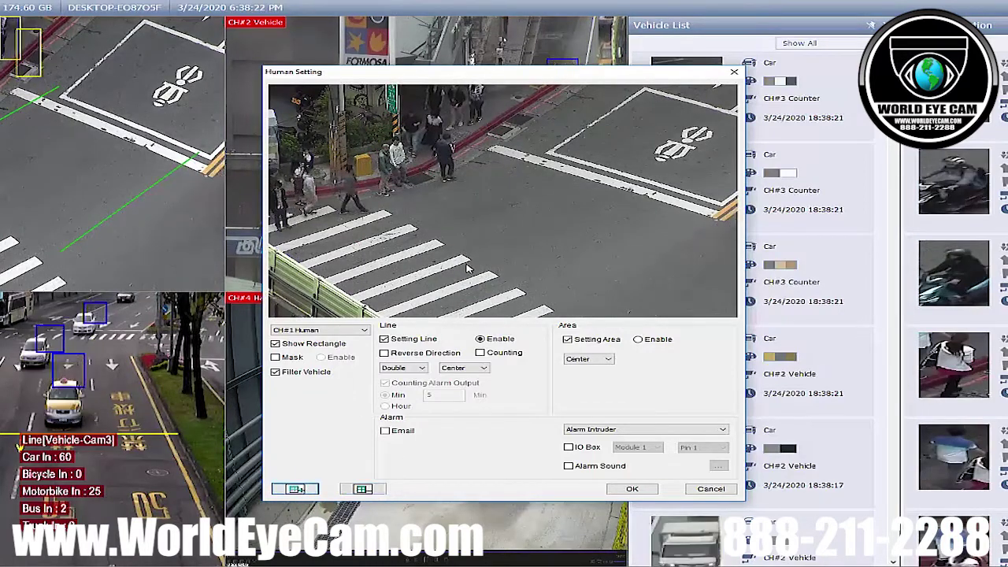
pyautogui.moveTo(572, 118); pyautogui.dragTo(441, 190)
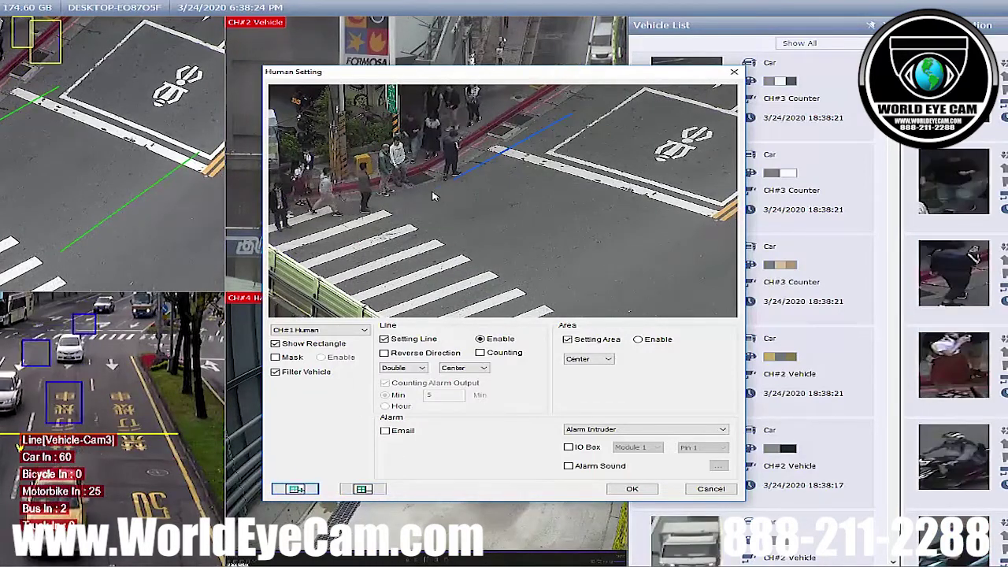
pyautogui.moveTo(709, 163); pyautogui.dragTo(586, 274)
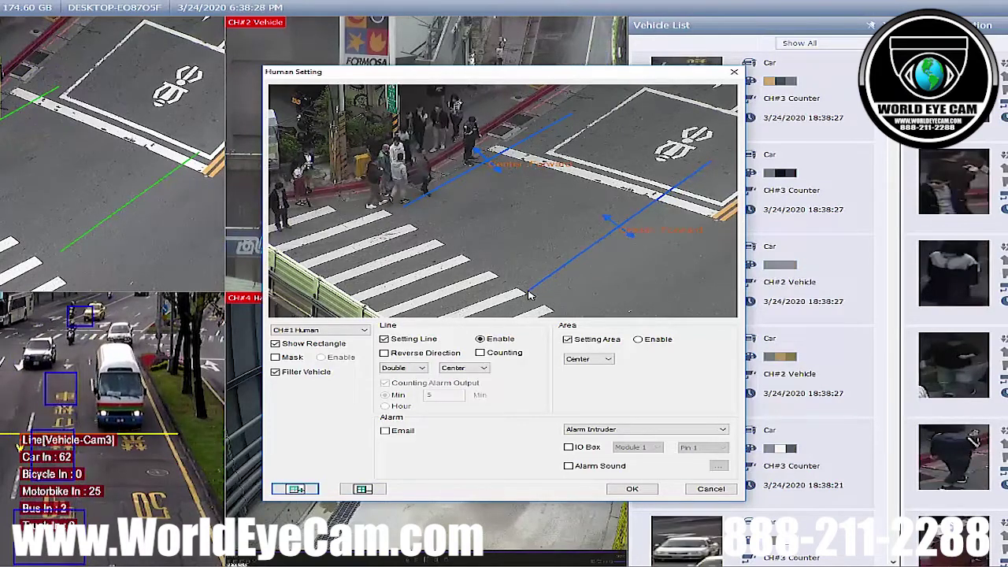
# Step: Keep the CH#1 Human line type as Double and the trigger point as Center
pyautogui.click(421, 368)
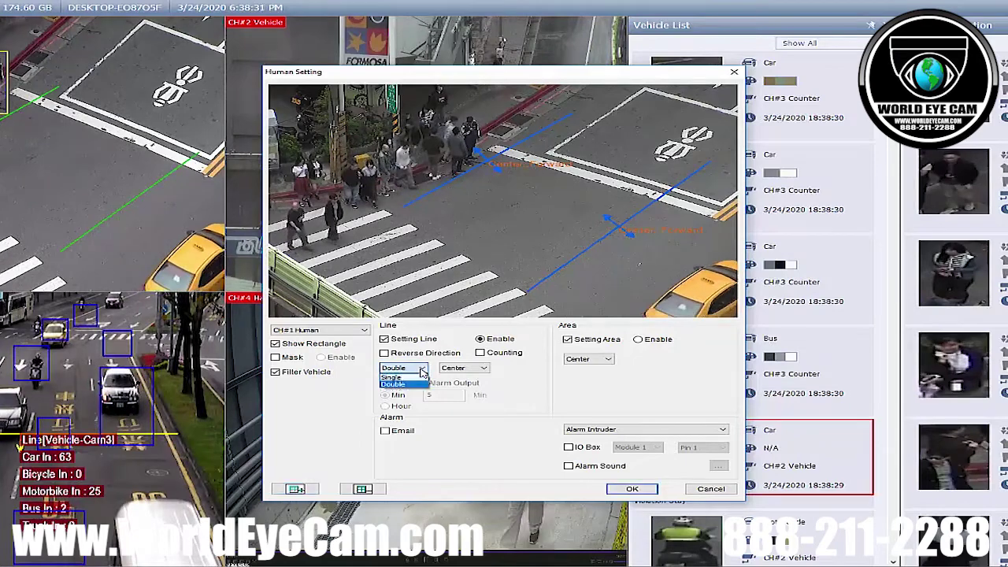
pyautogui.click(406, 385)
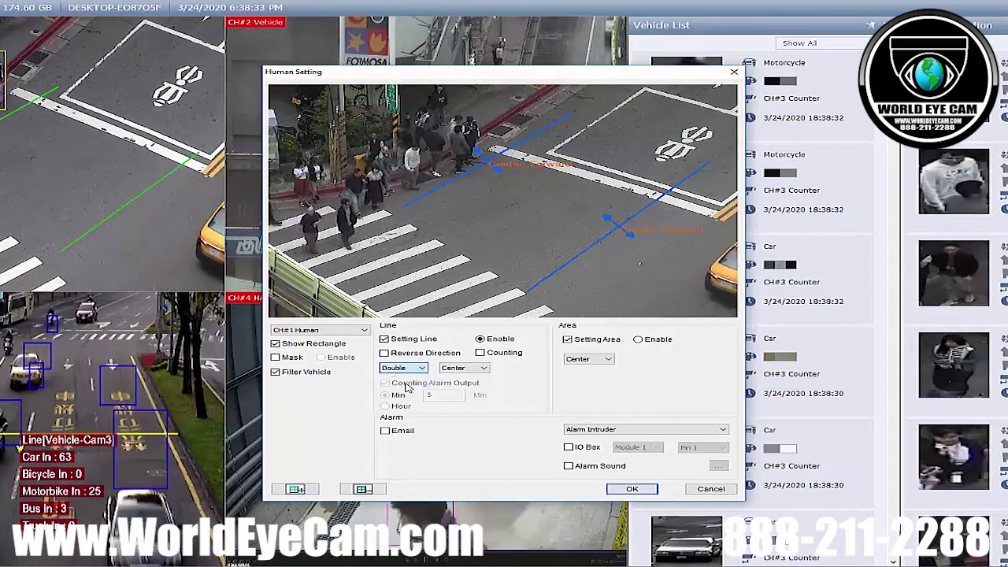
pyautogui.click(474, 369)
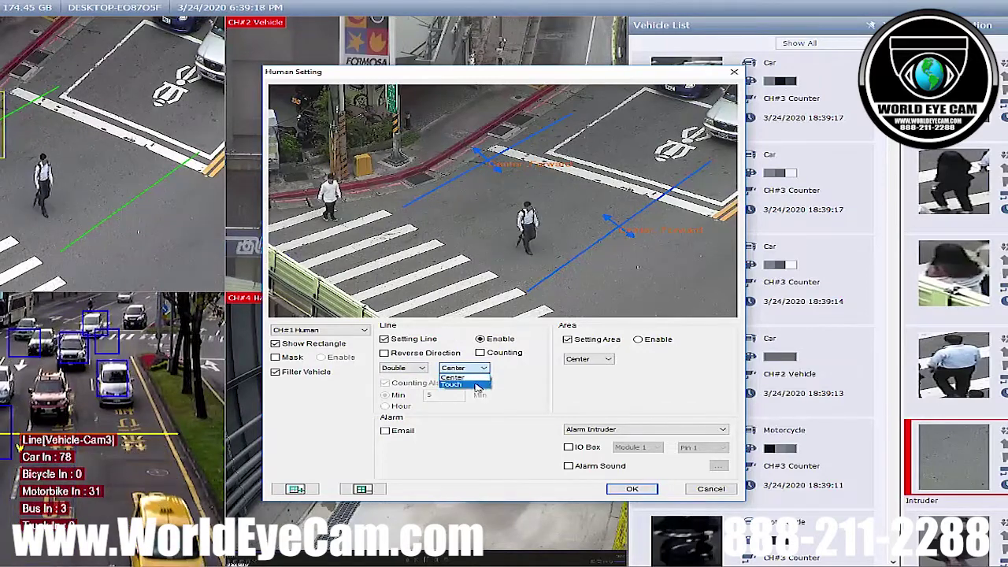
pyautogui.click(525, 388)
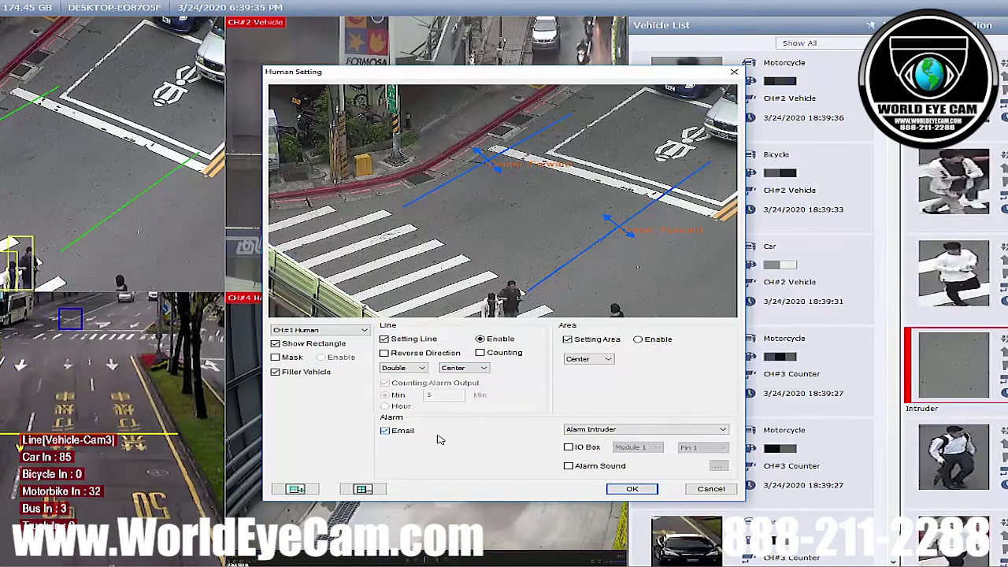
# Step: Add IO Box alarm output for CH#1 Human, save, and switch analysis to Vehicle Detection
pyautogui.click(568, 447)
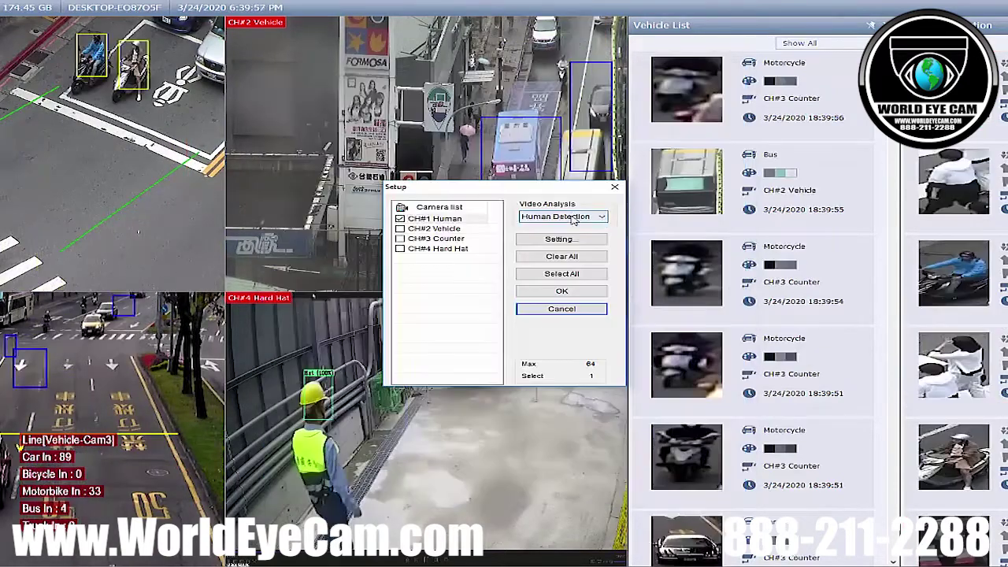
pyautogui.click(563, 215)
pyautogui.click(563, 234)
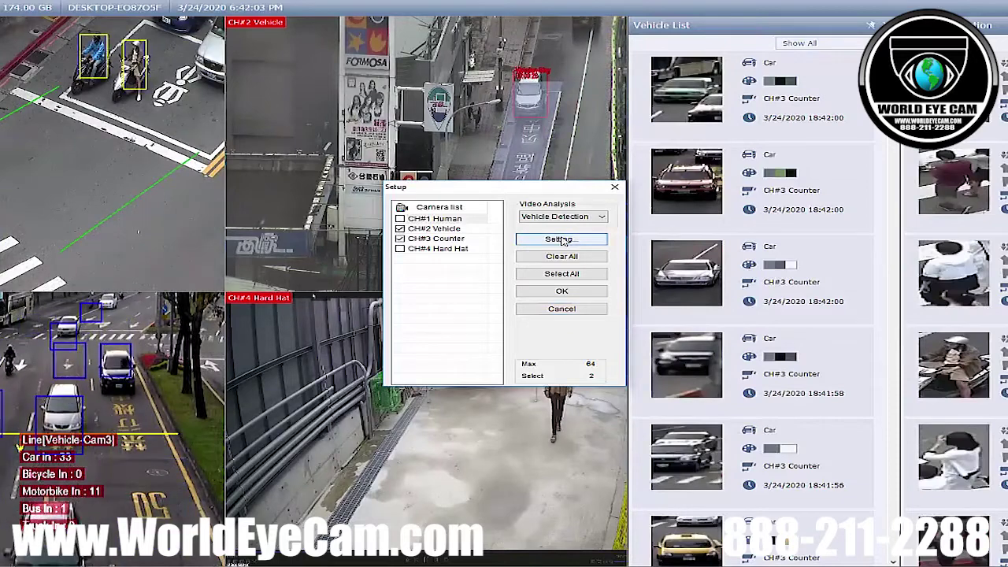
# Step: Open the Vehicle Setting for CH#2 Vehicle
pyautogui.click(560, 240)
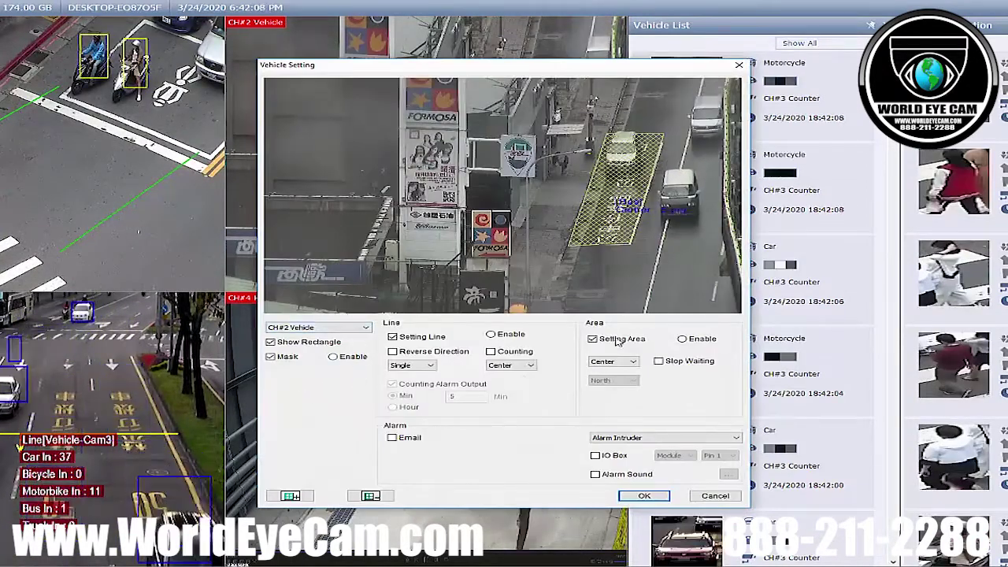
# Step: Enable area detection for CH#2 Vehicle and erase its old hatched lane area
pyautogui.click(683, 339)
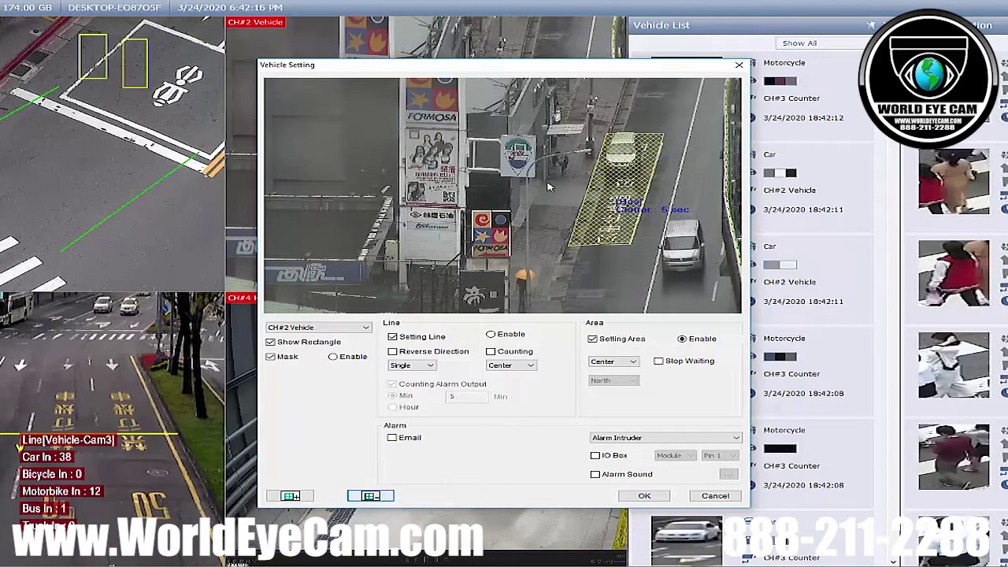
pyautogui.moveTo(600, 236)
pyautogui.mouseDown()
pyautogui.moveTo(705, 282)
pyautogui.moveTo(717, 298)
pyautogui.mouseUp()
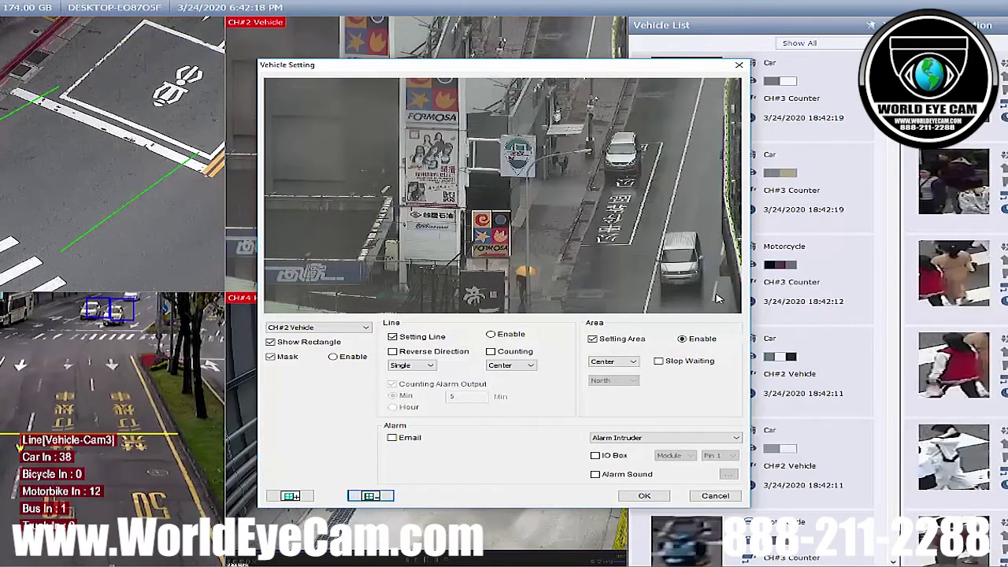
pyautogui.click(290, 495)
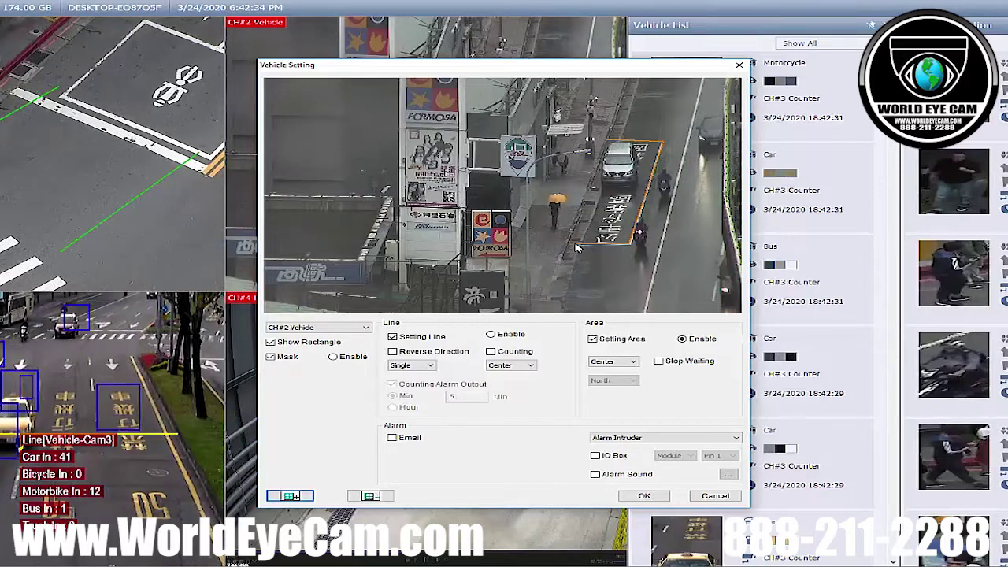
# Step: Set the drawn area's vehicle type to Car with a 10-second limit
pyautogui.rightClick(607, 143)
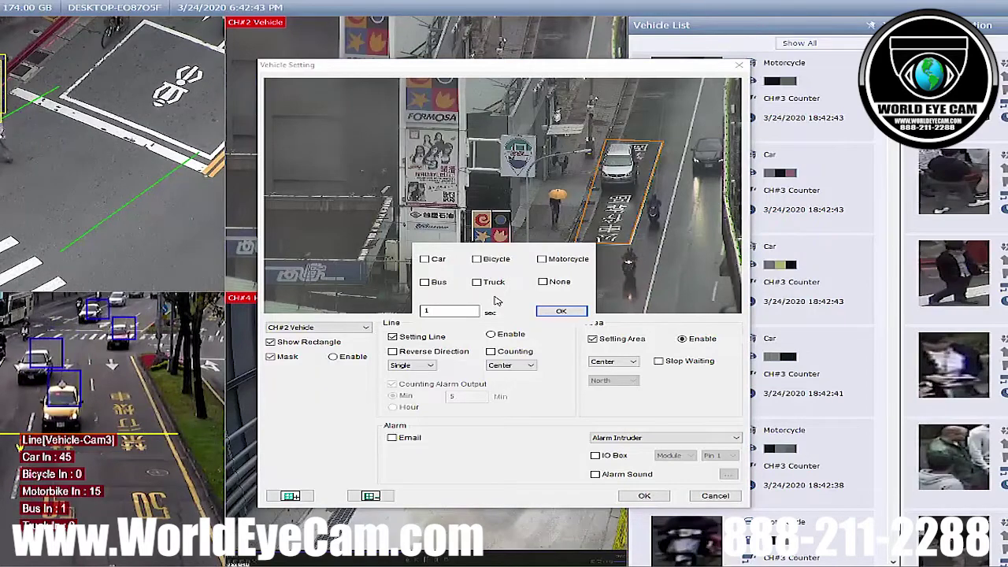
pyautogui.click(425, 260)
pyautogui.click(426, 311)
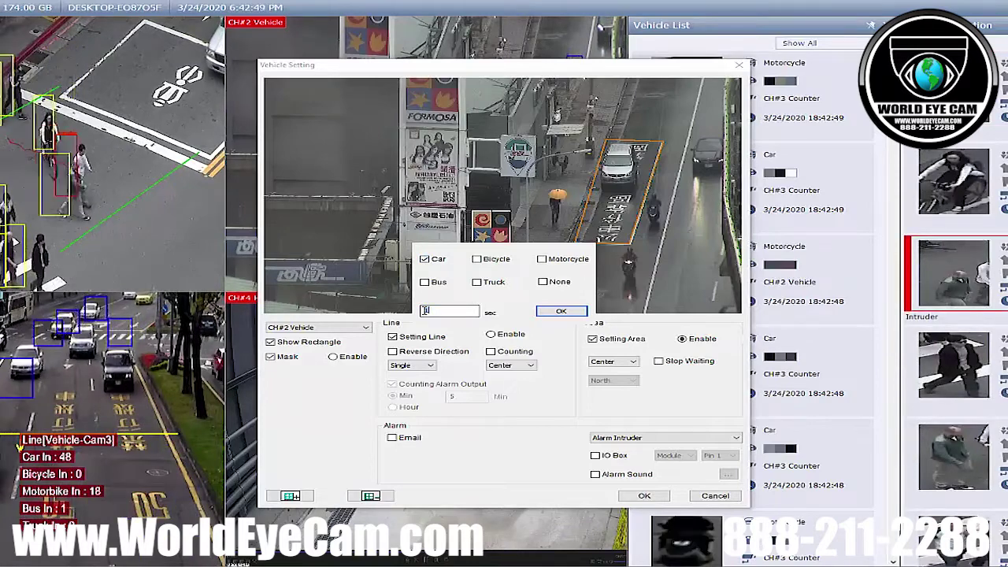
pyautogui.write('10')
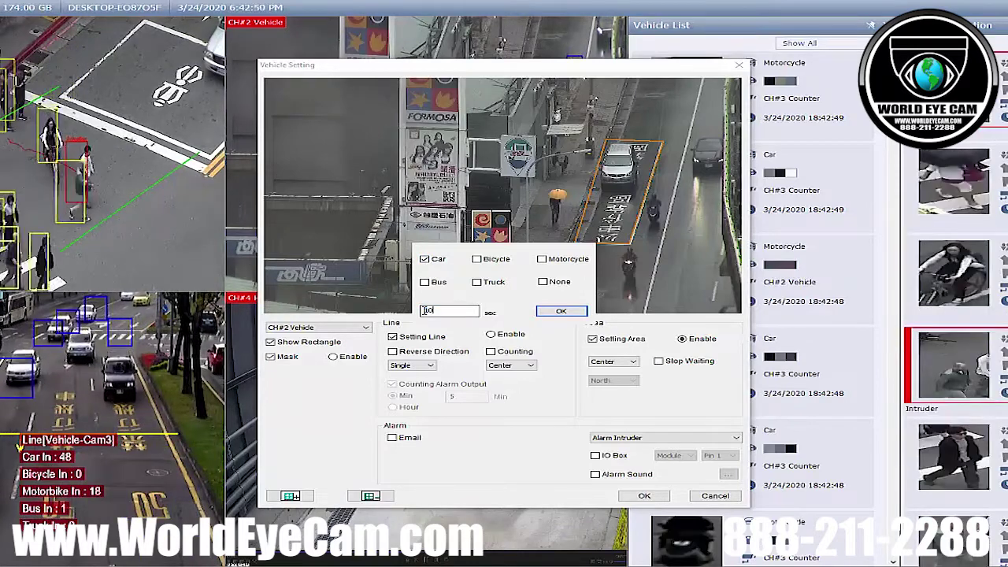
# Step: Confirm the Car, 10 sec area rule and enable the IO Box alarm for CH#2 Vehicle
pyautogui.click(560, 311)
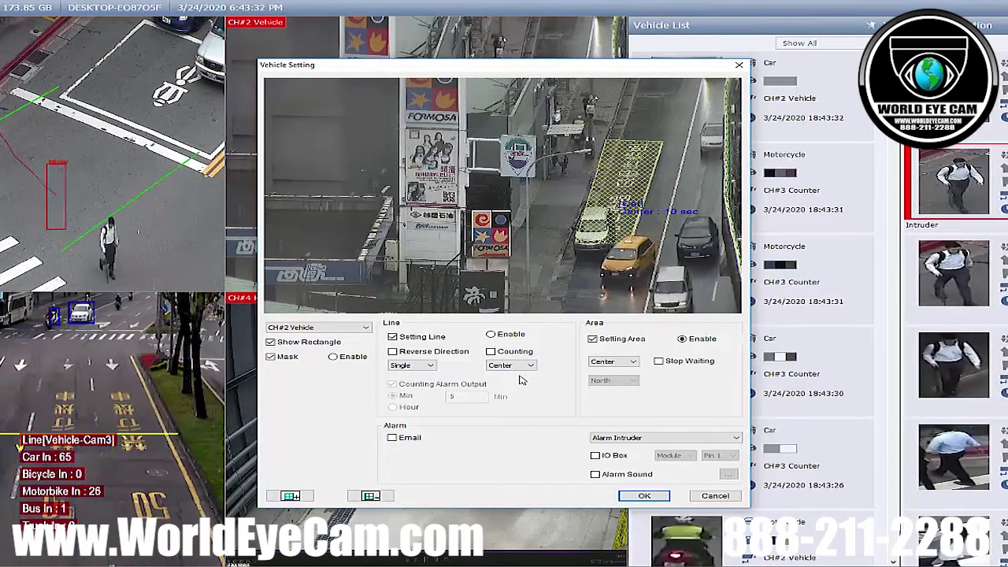
pyautogui.click(594, 455)
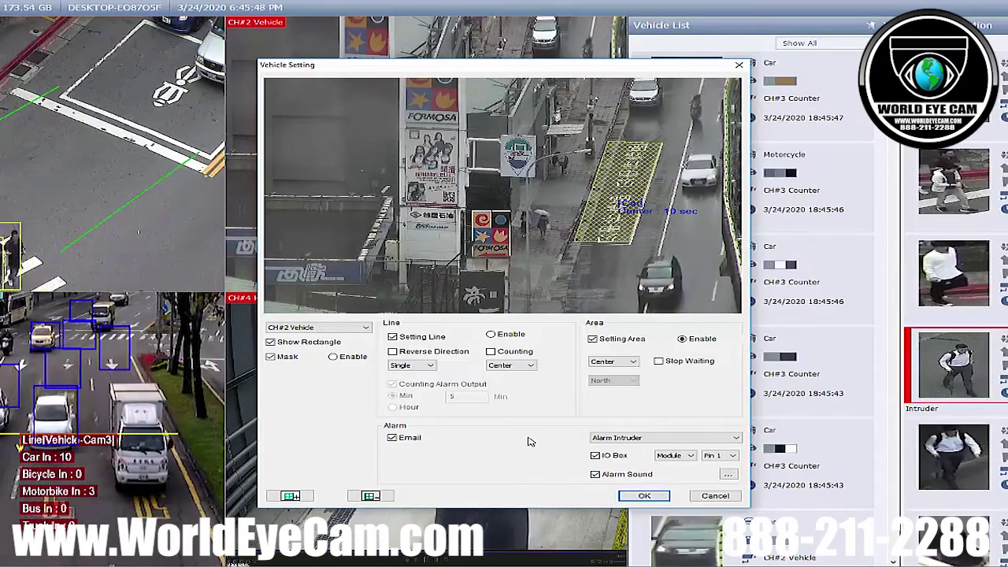
pyautogui.click(337, 327)
# Step: Switch to CH#3 Counter, turn off counting, and erase its existing counting line
pyautogui.click(337, 344)
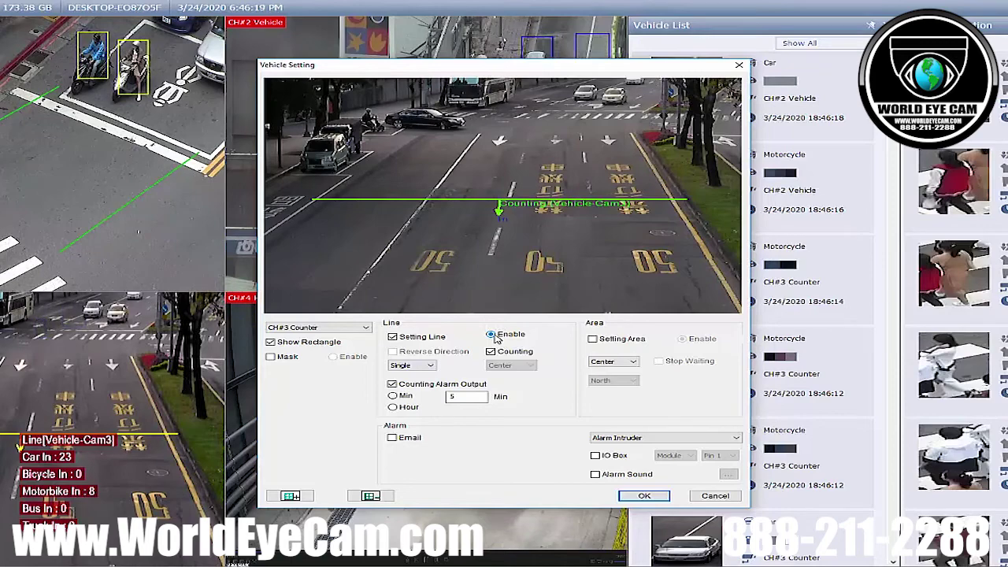
pyautogui.click(491, 351)
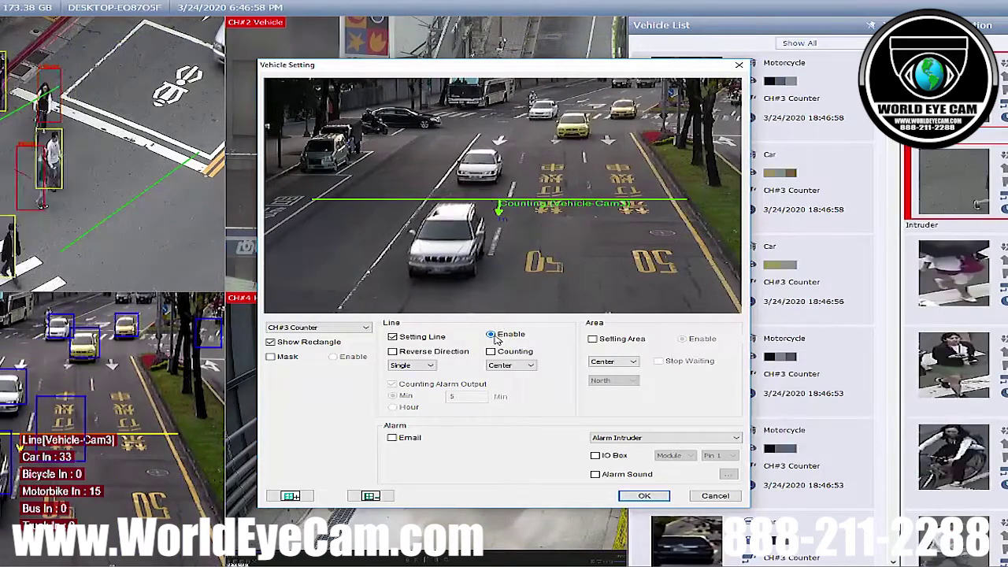
pyautogui.click(372, 496)
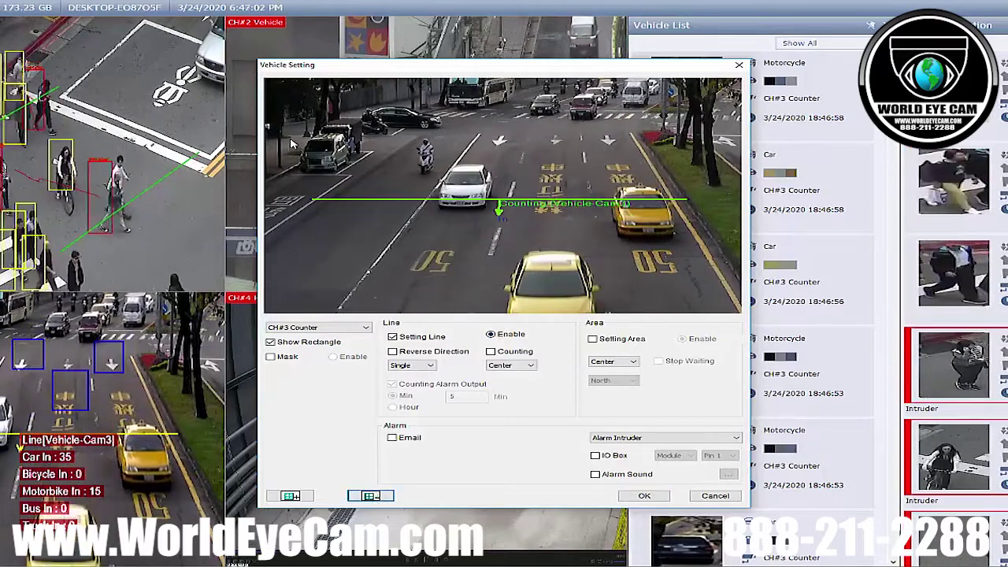
pyautogui.moveTo(327, 207); pyautogui.dragTo(726, 290)
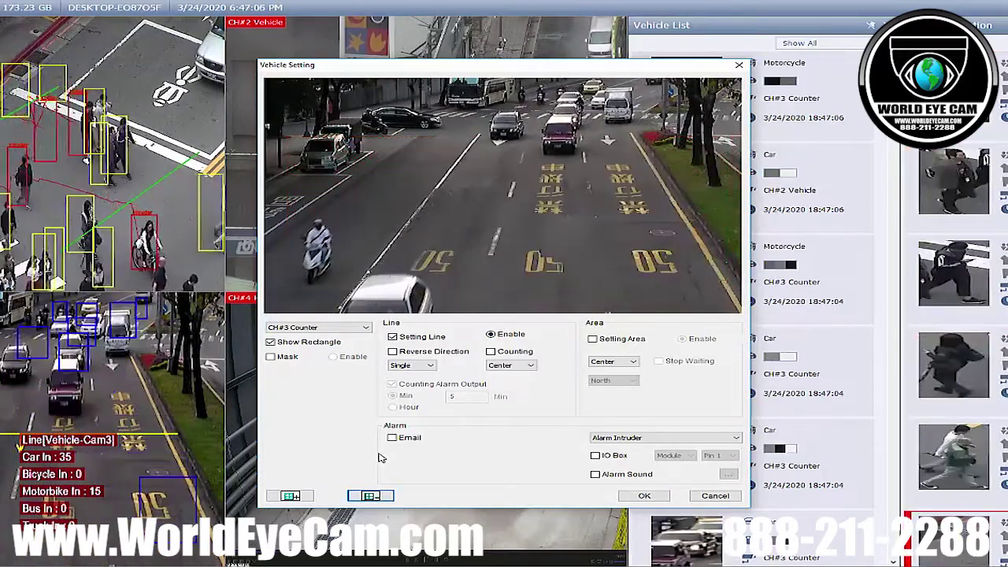
# Step: Draw a new CH#3 Counter line across the road with IO Box, Alarm Sound and Email alarms
pyautogui.click(303, 498)
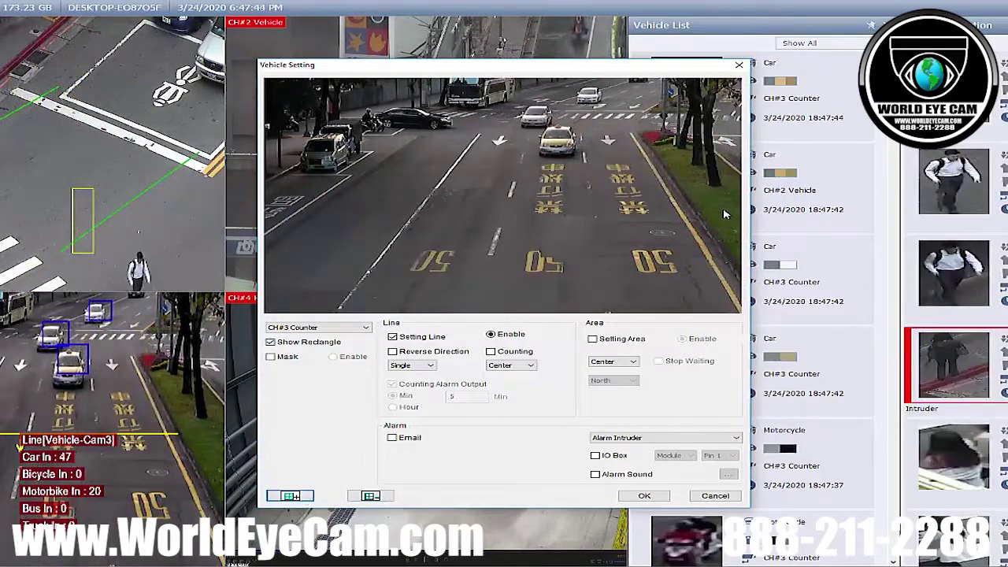
pyautogui.click(280, 211)
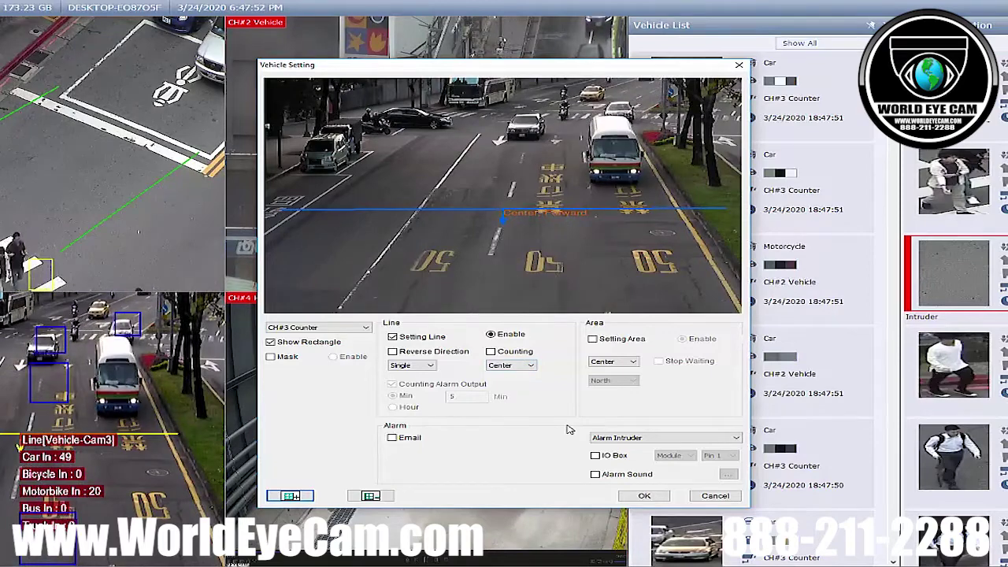
pyautogui.click(595, 455)
pyautogui.click(595, 474)
pyautogui.click(393, 438)
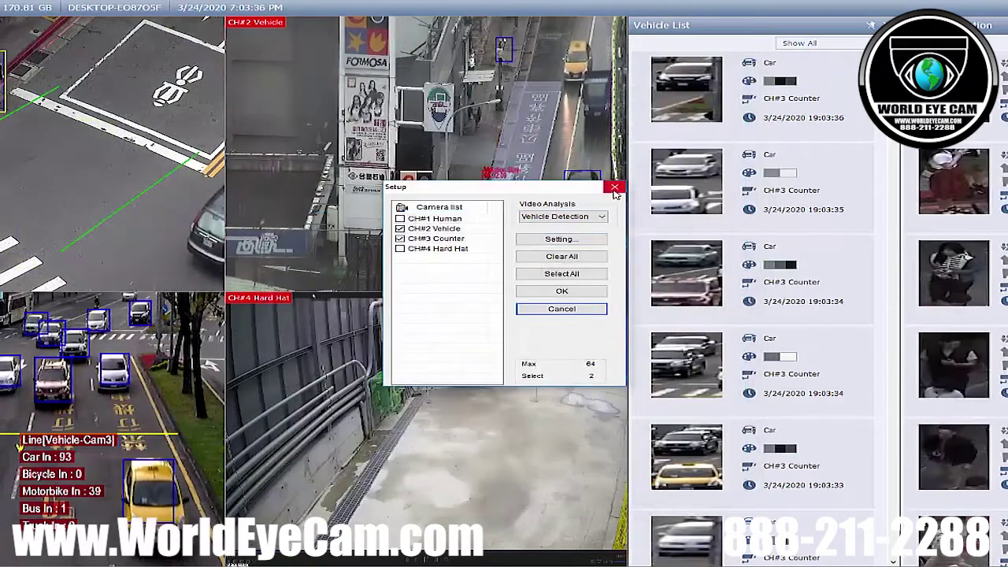
# Step: Close the Setup dialog to return to the four-camera live view with vehicle counts
pyautogui.click(614, 189)
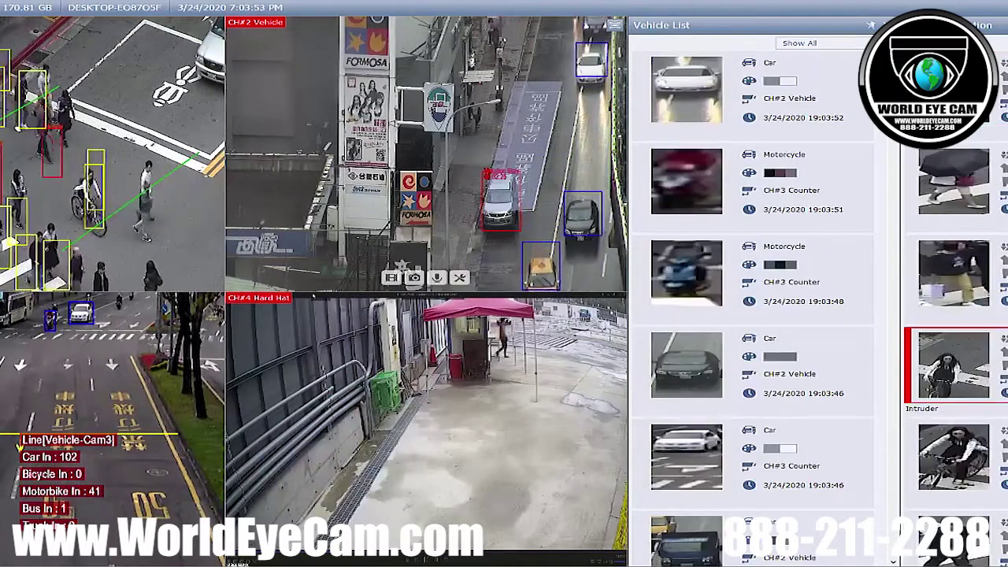
# Step: Switch to the playback layout and bring up the Human Detection Filter dialog
pyautogui.click(654, 268)
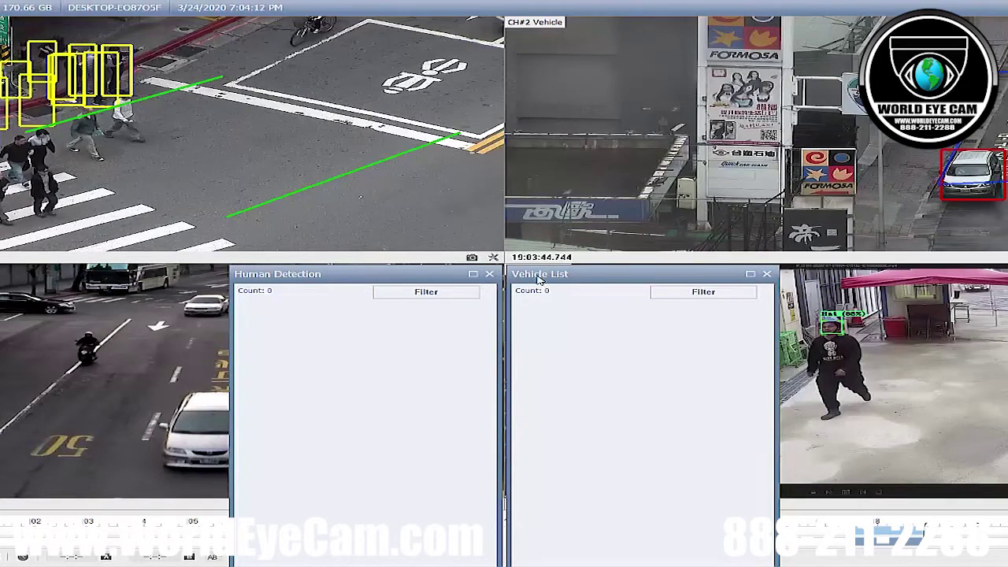
pyautogui.click(456, 293)
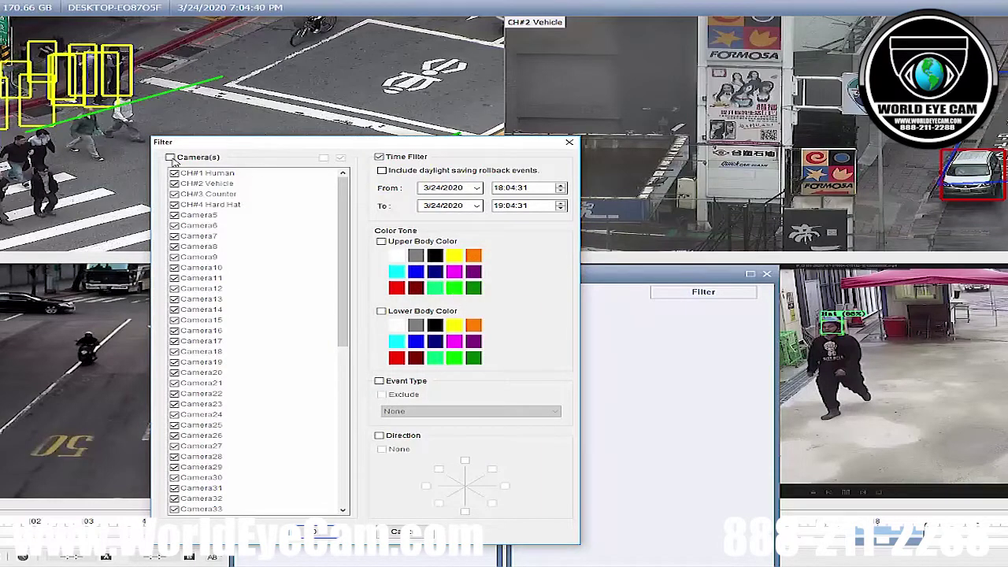
# Step: Restrict the filter to camera CH#1 Human with times 00:04:31 to 23:04:31
pyautogui.click(171, 158)
pyautogui.click(322, 157)
pyautogui.click(174, 172)
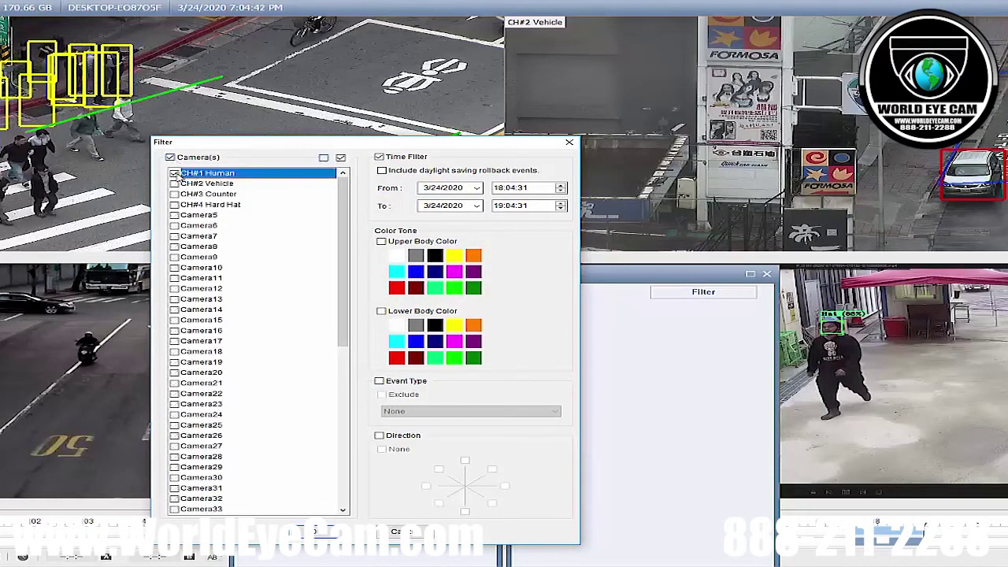
pyautogui.click(379, 157)
pyautogui.click(497, 188)
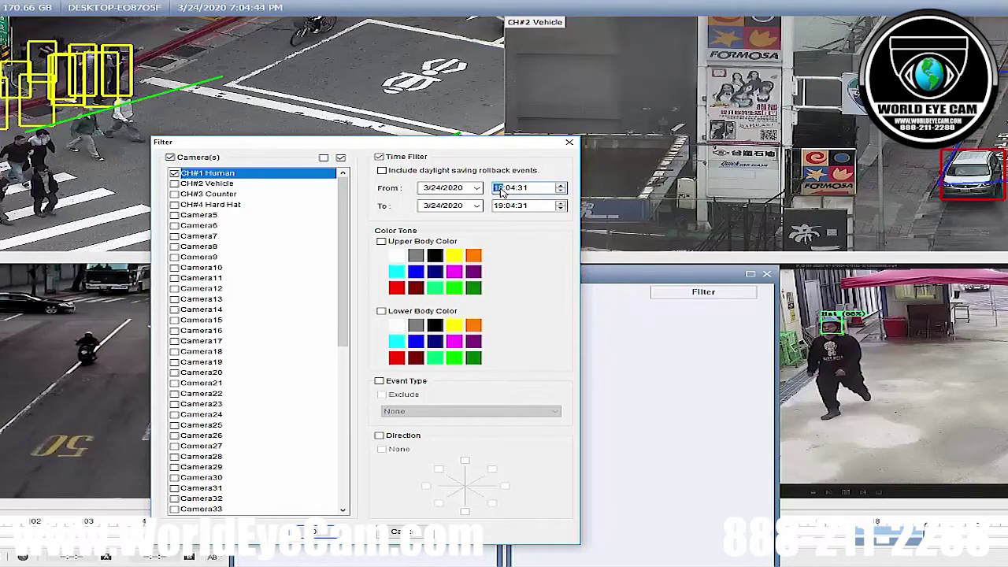
pyautogui.click(499, 206)
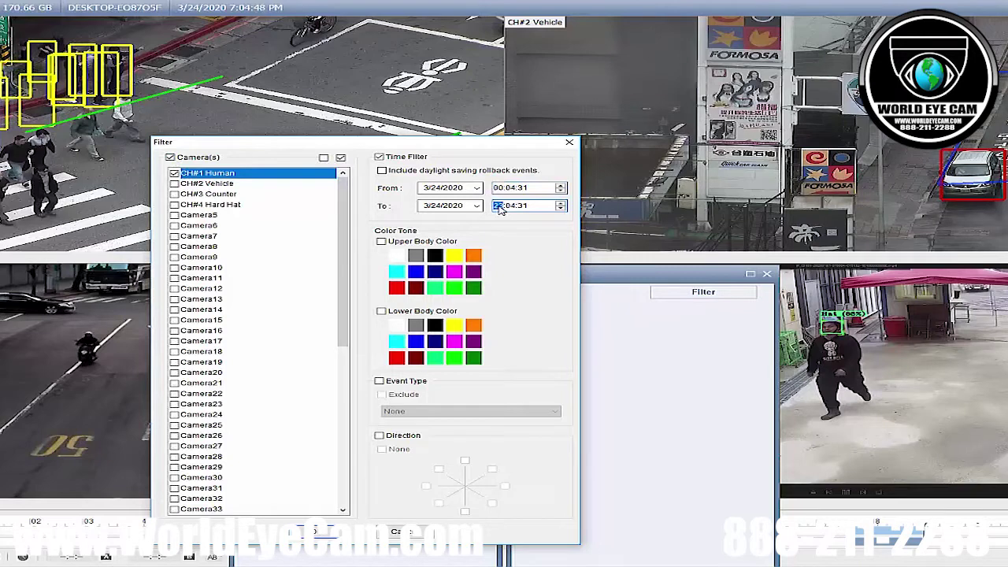
# Step: Filter for black upper and lower clothing and Intruder events, then apply the filter
pyautogui.click(382, 241)
pyautogui.click(434, 255)
pyautogui.click(381, 311)
pyautogui.click(435, 325)
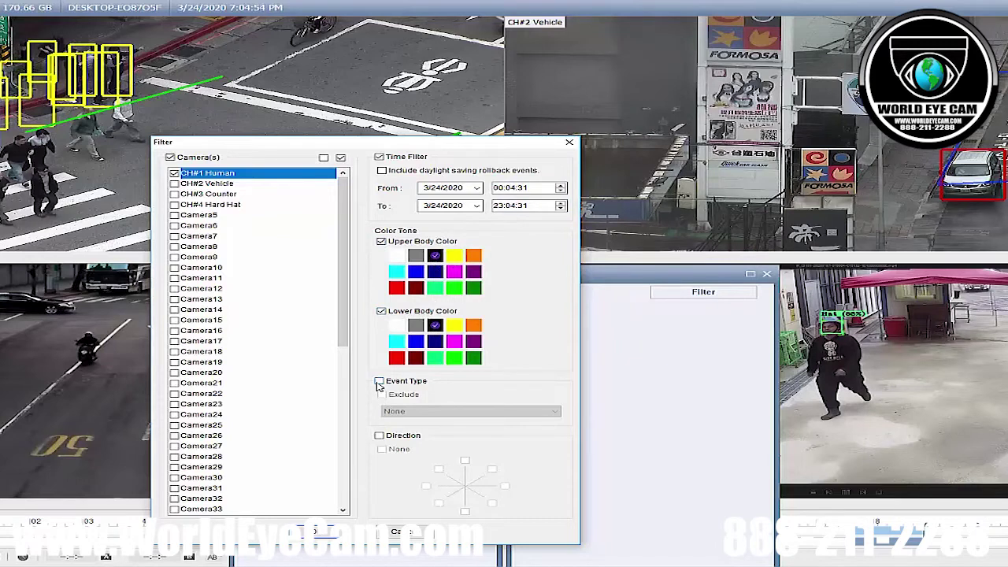
pyautogui.click(379, 381)
pyautogui.click(448, 410)
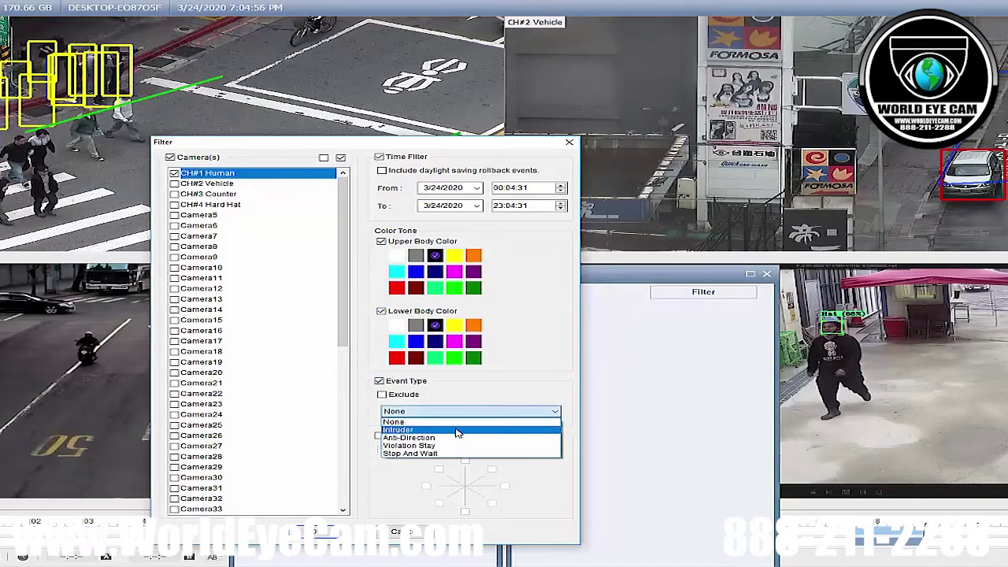
pyautogui.click(435, 430)
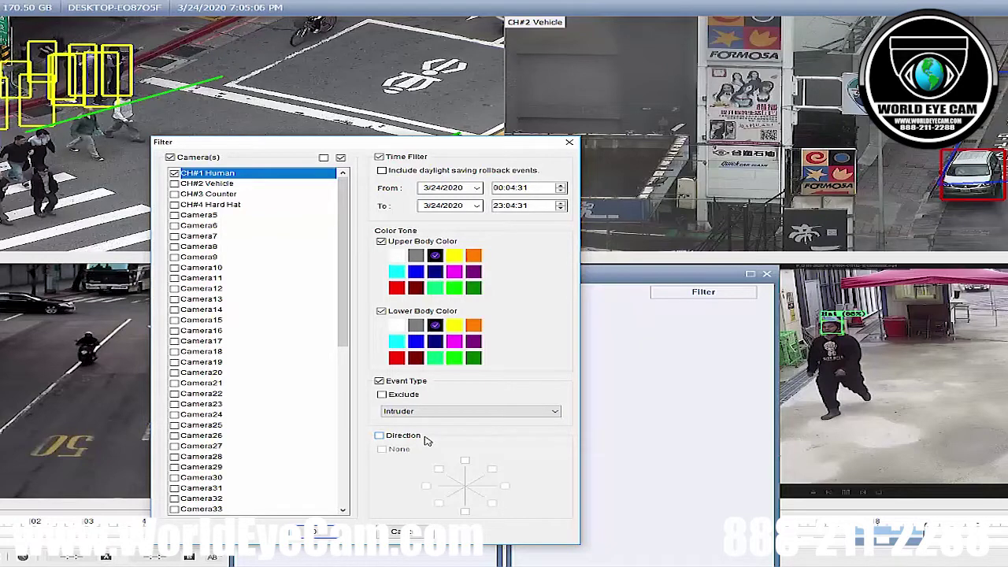
pyautogui.click(318, 534)
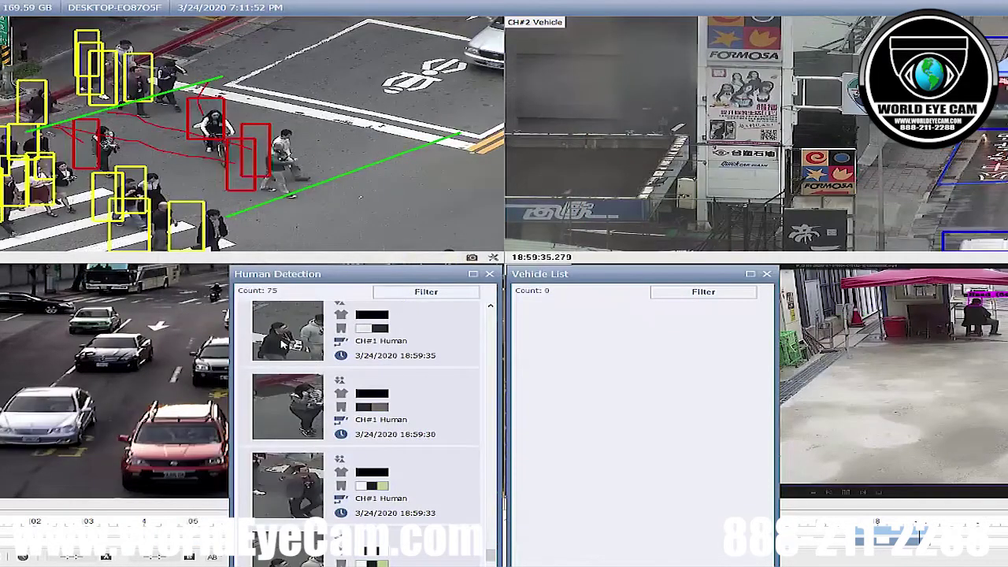